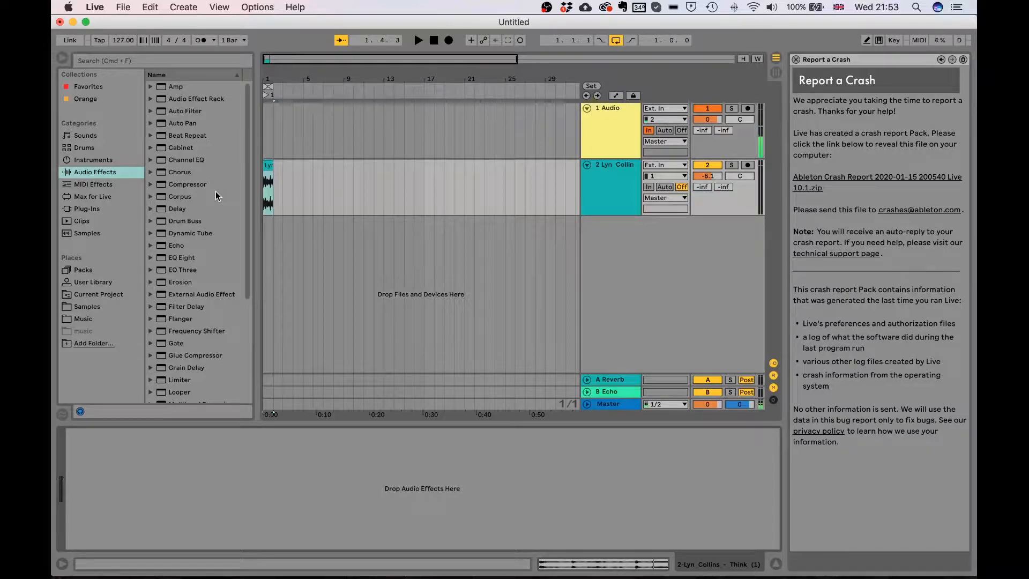
Audition the drum loop briefly, then add an empty Audio Effect Rack to the Lyn Collins audio track
{"action": "key", "text": "space"}
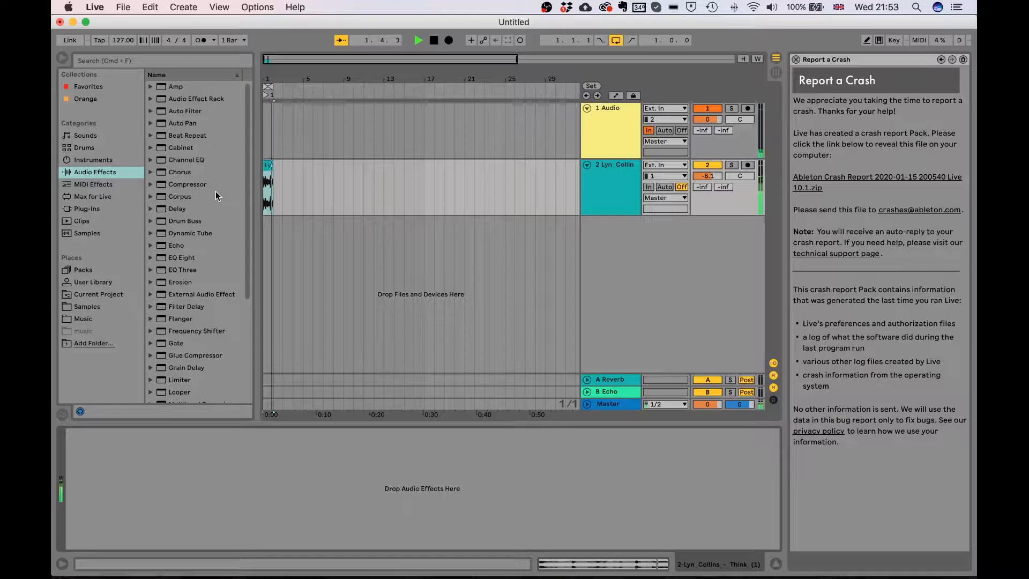
{"action": "key", "text": "space"}
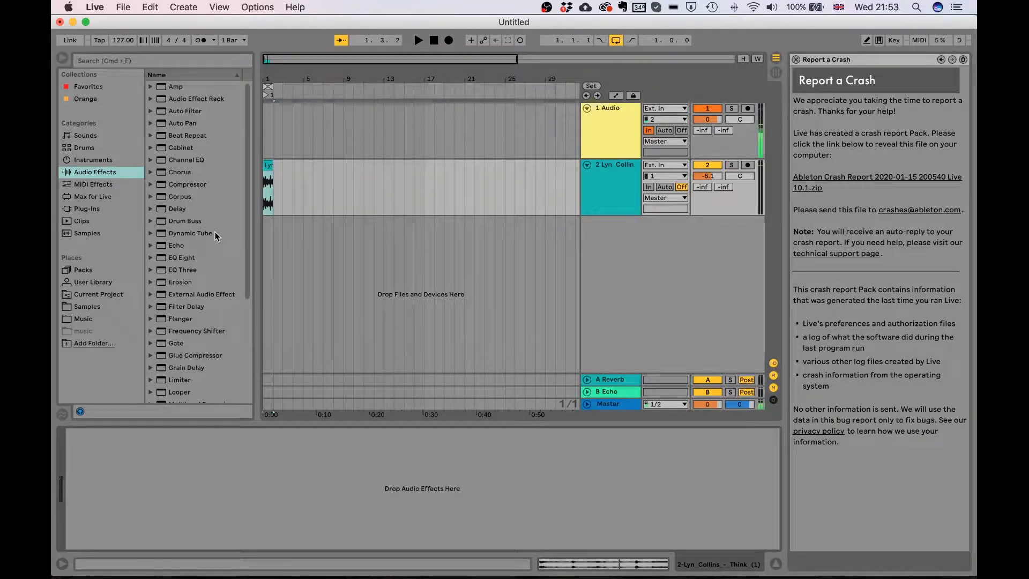
{"action": "left_click_drag", "start_coordinate": [187, 98], "coordinate": [285, 489]}
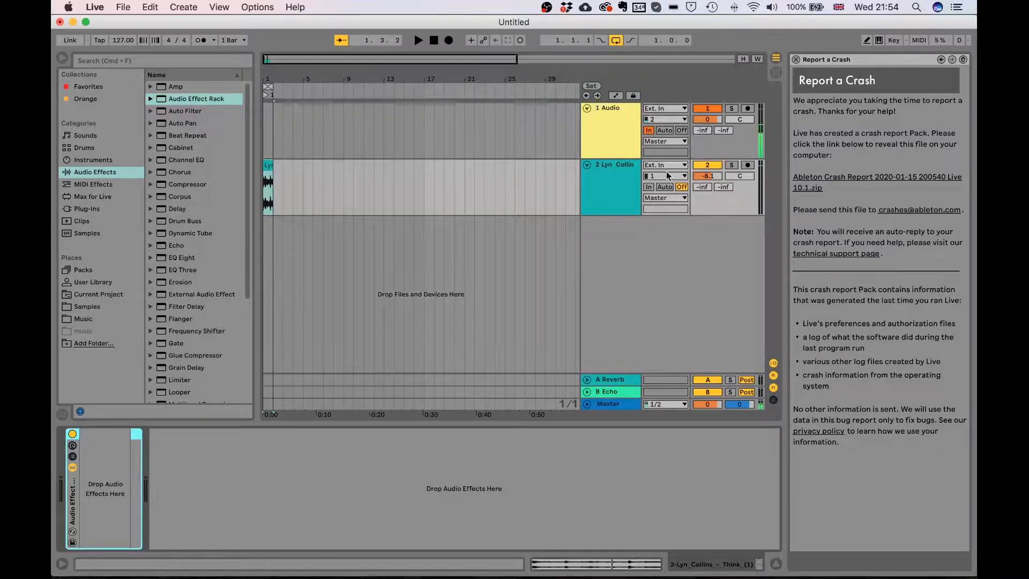
{"action": "left_click", "coordinate": [624, 168]}
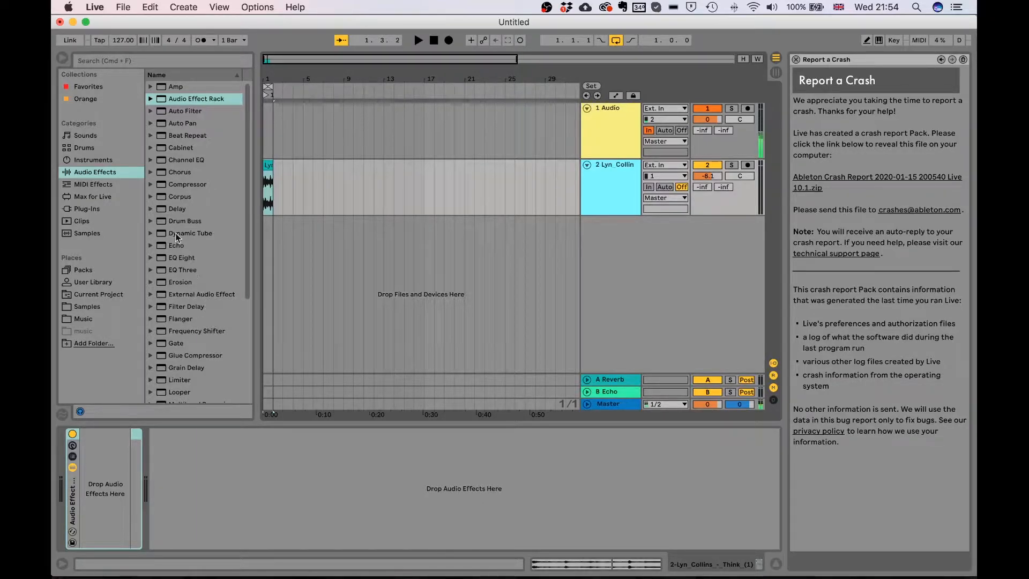
Load a Multiband Dynamics device inside the empty Audio Effect Rack
{"action": "scroll", "coordinate": [190, 246], "scroll_direction": "down", "scroll_amount": 1}
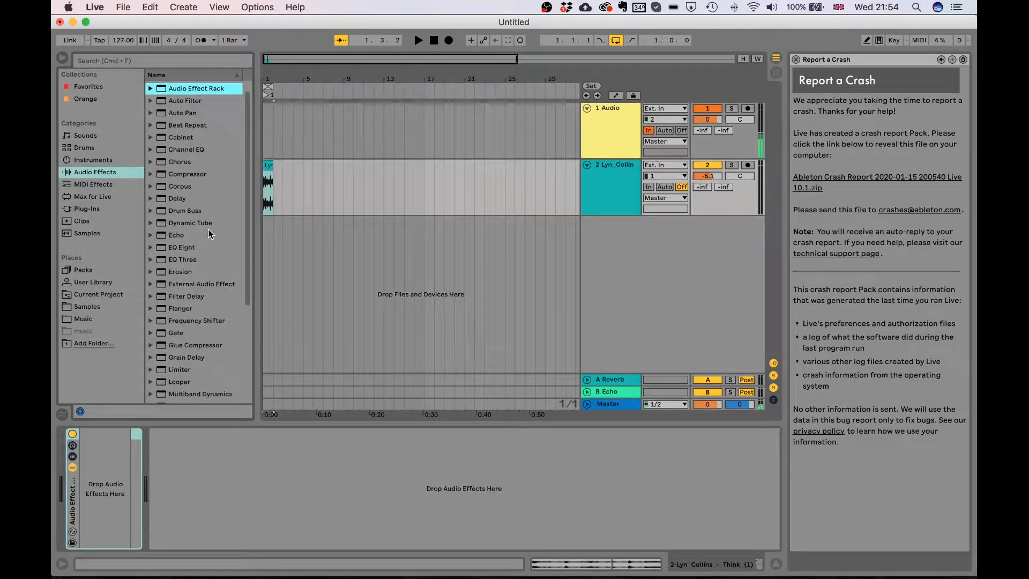
{"action": "scroll", "coordinate": [208, 233], "scroll_direction": "down", "scroll_amount": 6}
{"action": "scroll", "coordinate": [209, 236], "scroll_direction": "down", "scroll_amount": 1}
{"action": "left_click", "coordinate": [188, 296]}
{"action": "left_click_drag", "start_coordinate": [187, 300], "coordinate": [99, 506]}
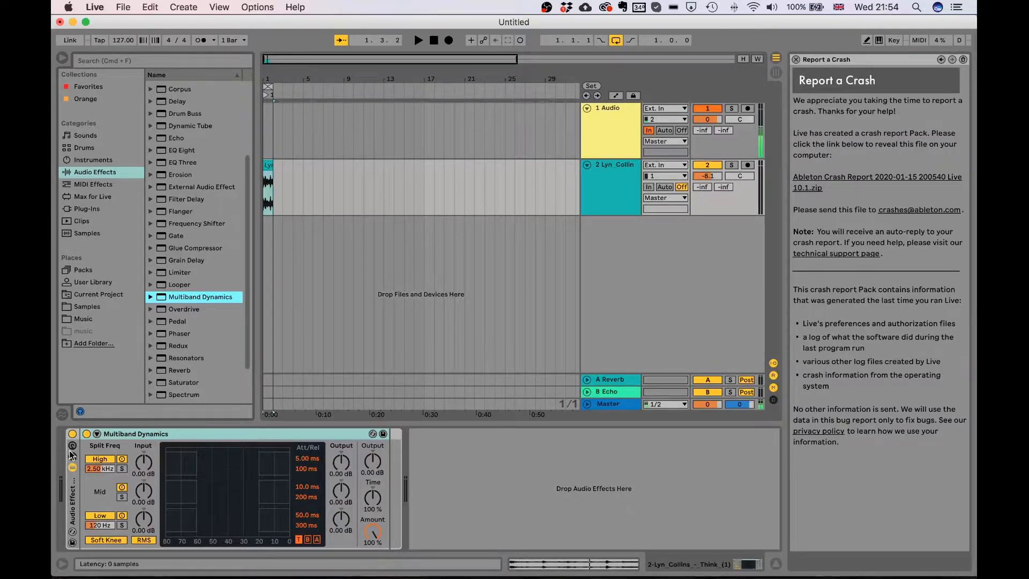
Show the rack's chain list and duplicate the Multiband Dynamics chain twice to make three chains
{"action": "key", "text": "super+g"}
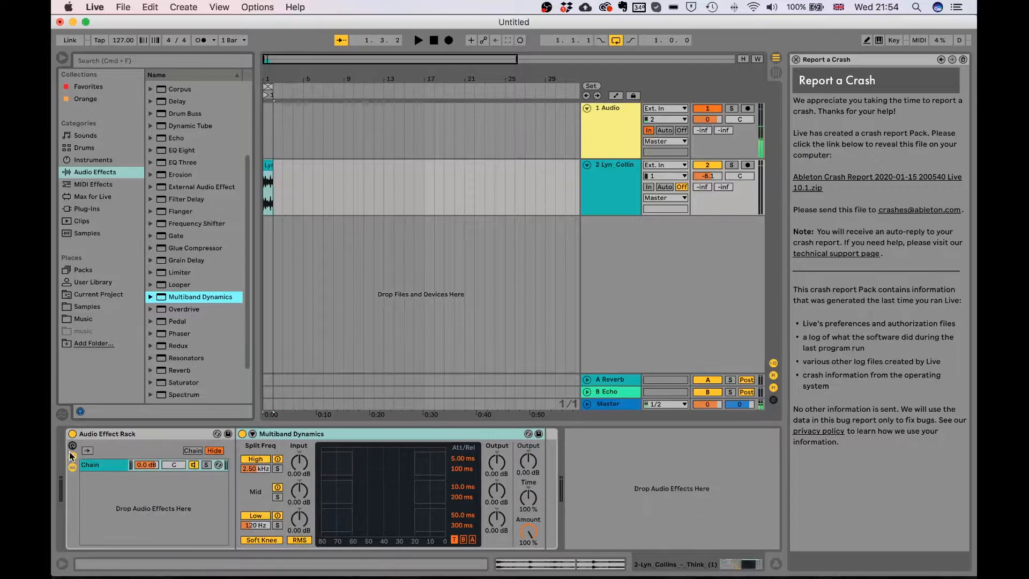
{"action": "left_click", "coordinate": [109, 465]}
{"action": "key", "text": "super+d"}
{"action": "key", "text": "super+d"}
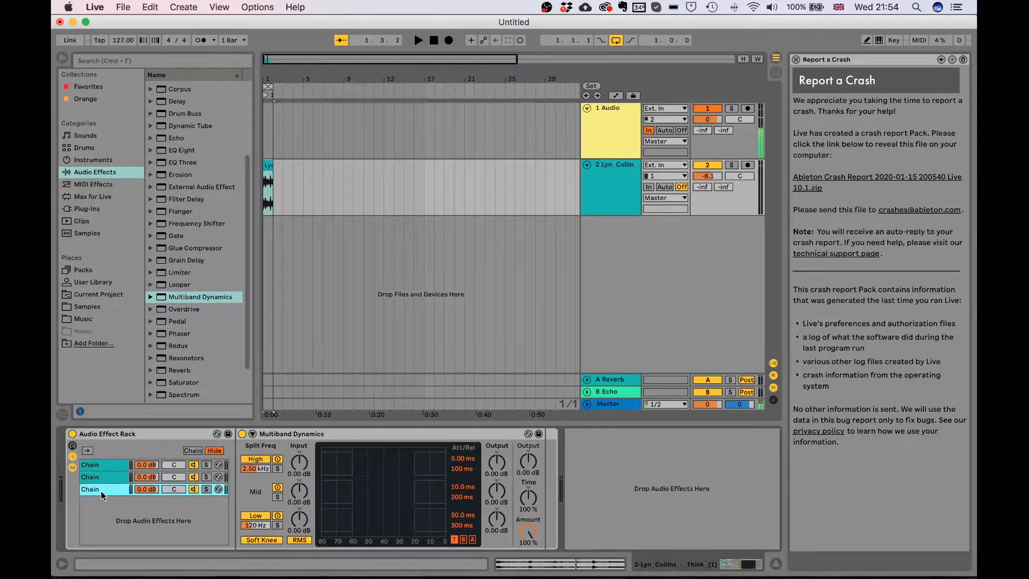
Solo the low band in the third chain, mid in the second and high in the first, then audition the split loop
{"action": "left_click", "coordinate": [278, 525]}
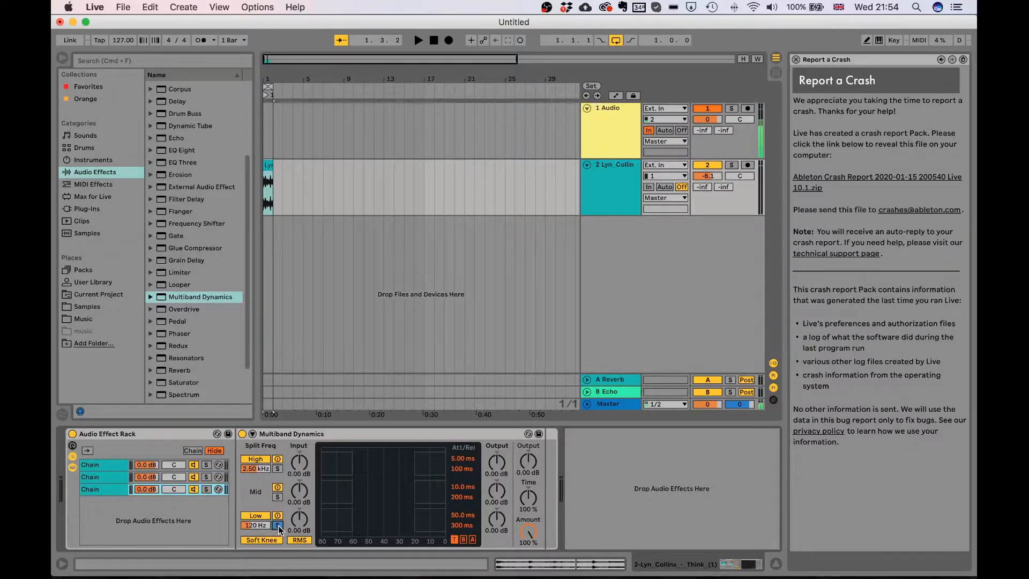
{"action": "left_click", "coordinate": [118, 484]}
{"action": "left_click", "coordinate": [278, 497]}
{"action": "left_click", "coordinate": [278, 497]}
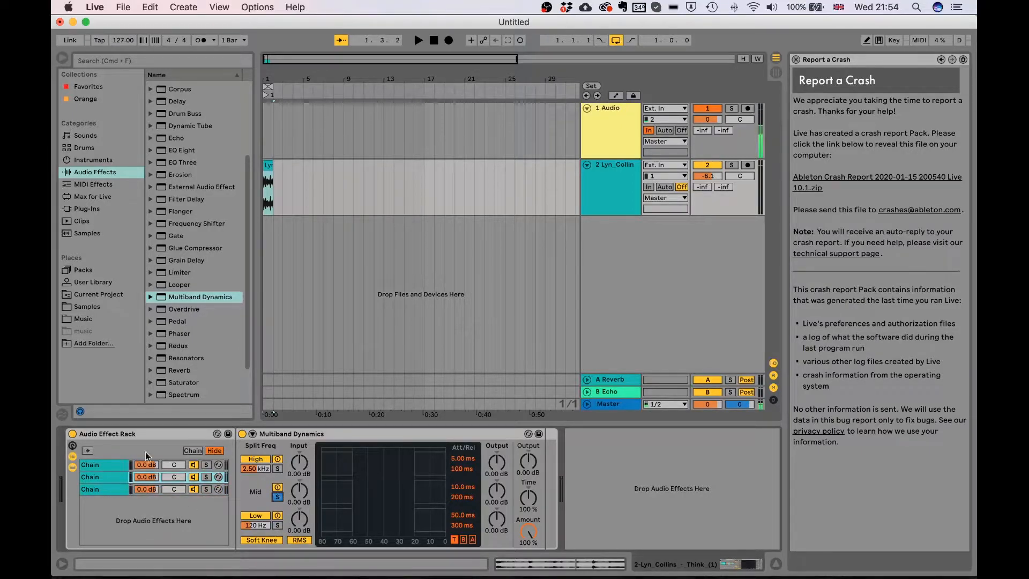
{"action": "left_click", "coordinate": [278, 468]}
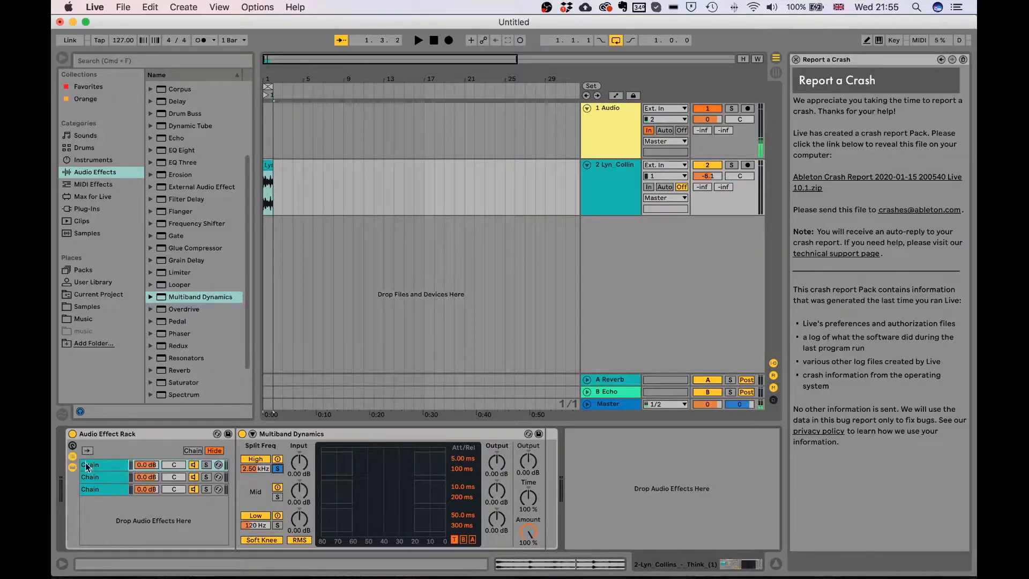
{"action": "left_click", "coordinate": [101, 467]}
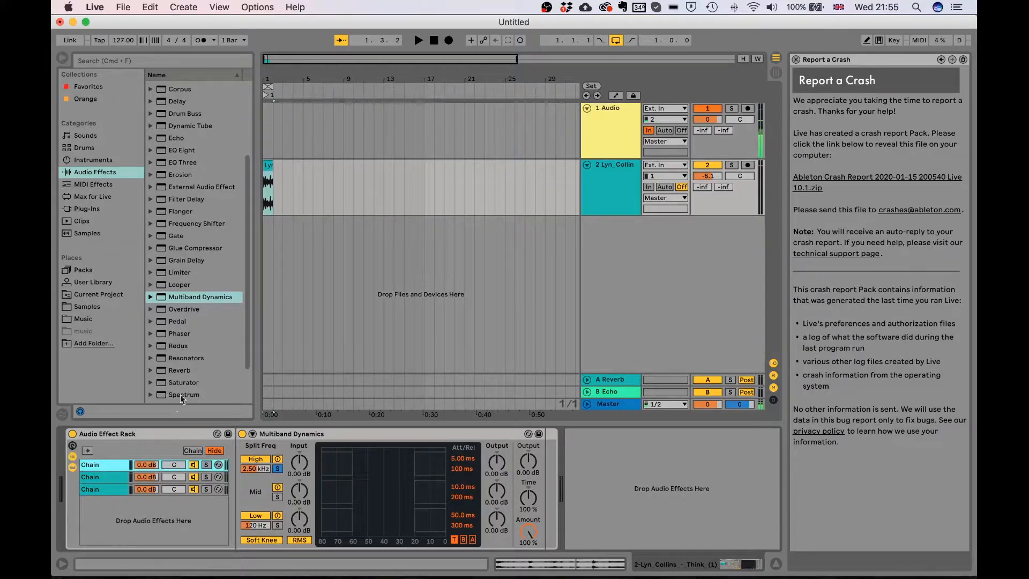
{"action": "key", "text": "space"}
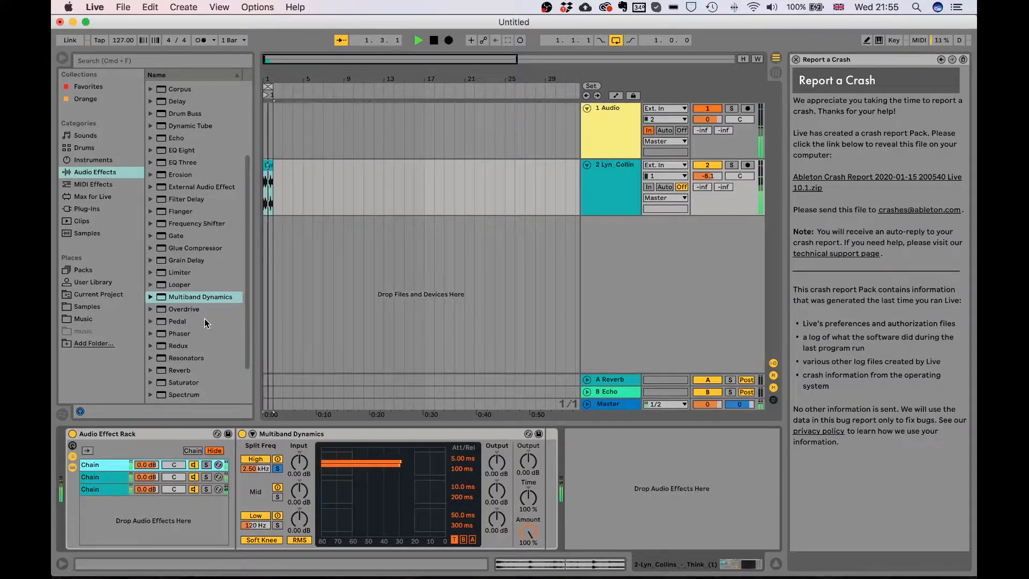
{"action": "key", "text": "space"}
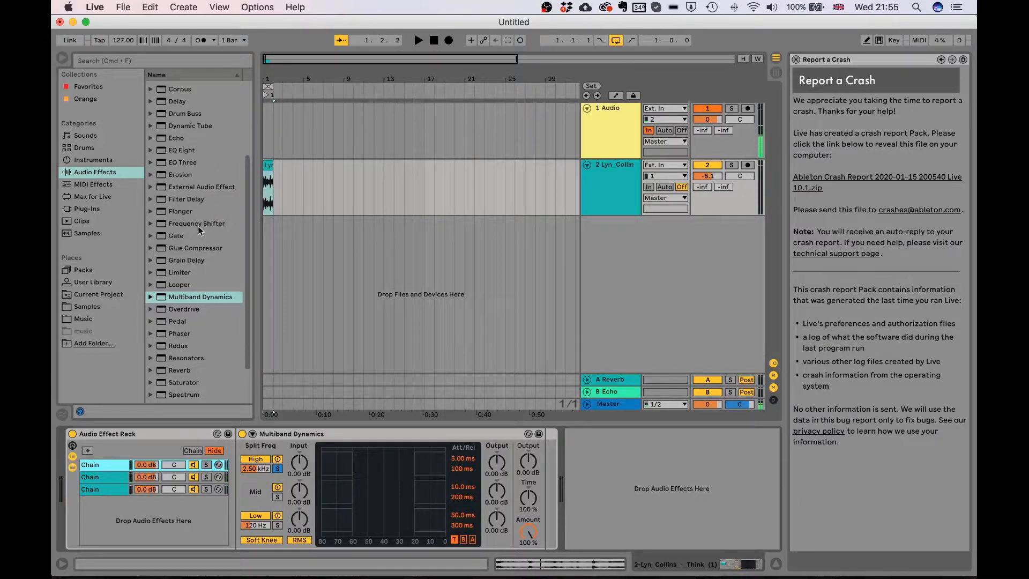
Add a Delay after Multiband Dynamics in the high-band chain, unsync both channels to Time mode, and set the right time to about 19.2 ms
{"action": "scroll", "coordinate": [198, 226], "scroll_direction": "up", "scroll_amount": 4}
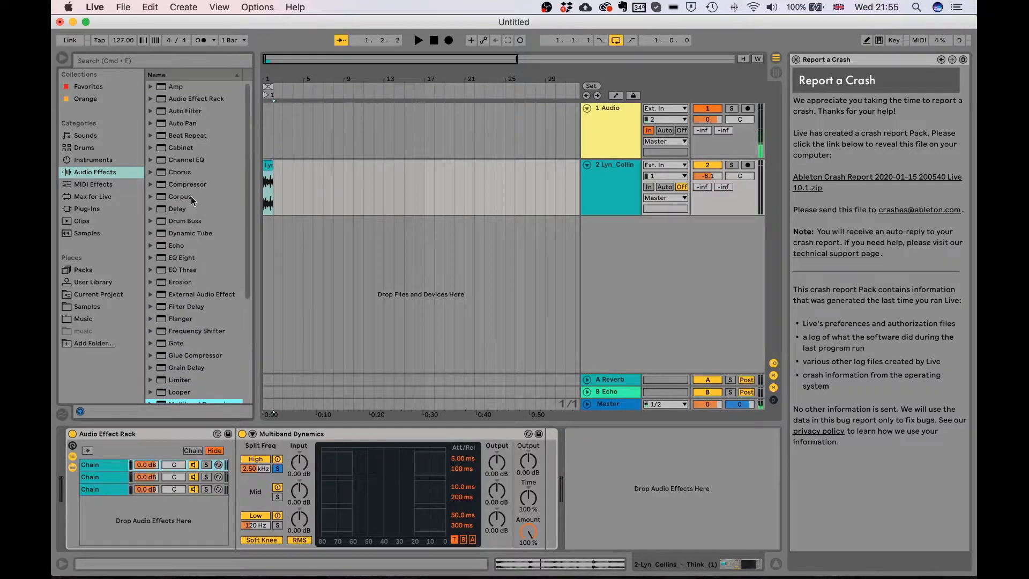
{"action": "left_click", "coordinate": [184, 214]}
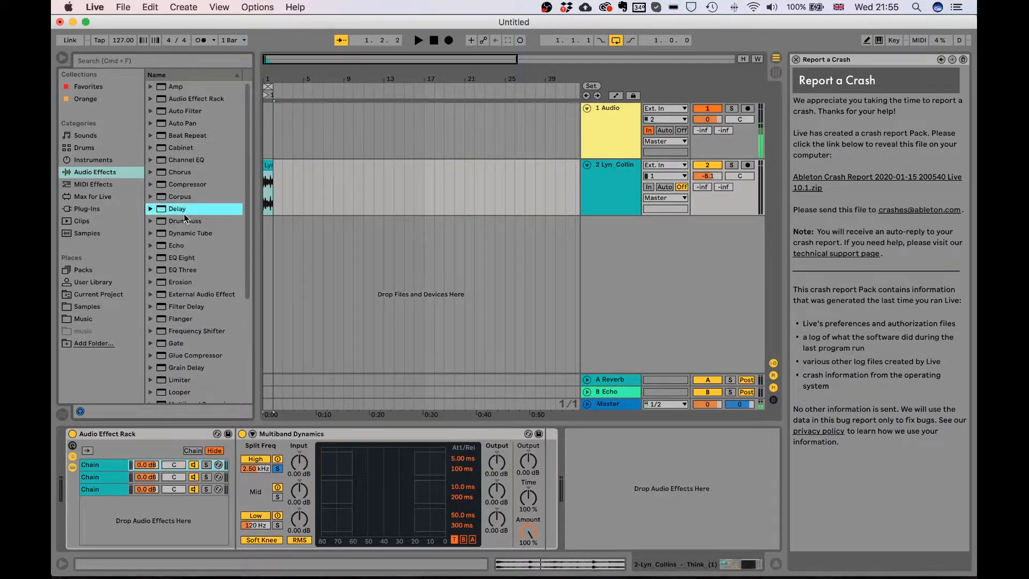
{"action": "left_click_drag", "start_coordinate": [178, 212], "coordinate": [538, 468]}
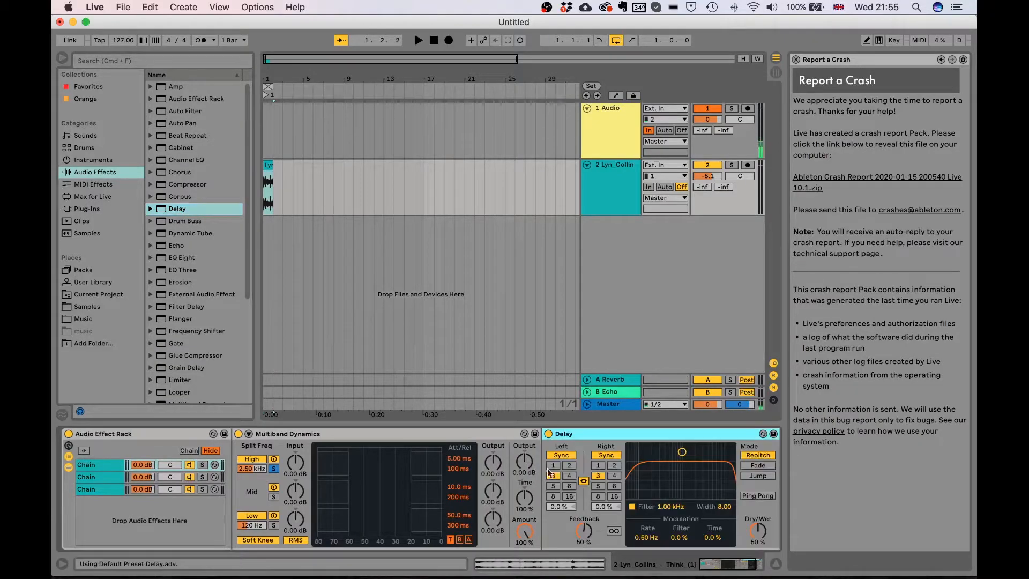
{"action": "left_click", "coordinate": [606, 456]}
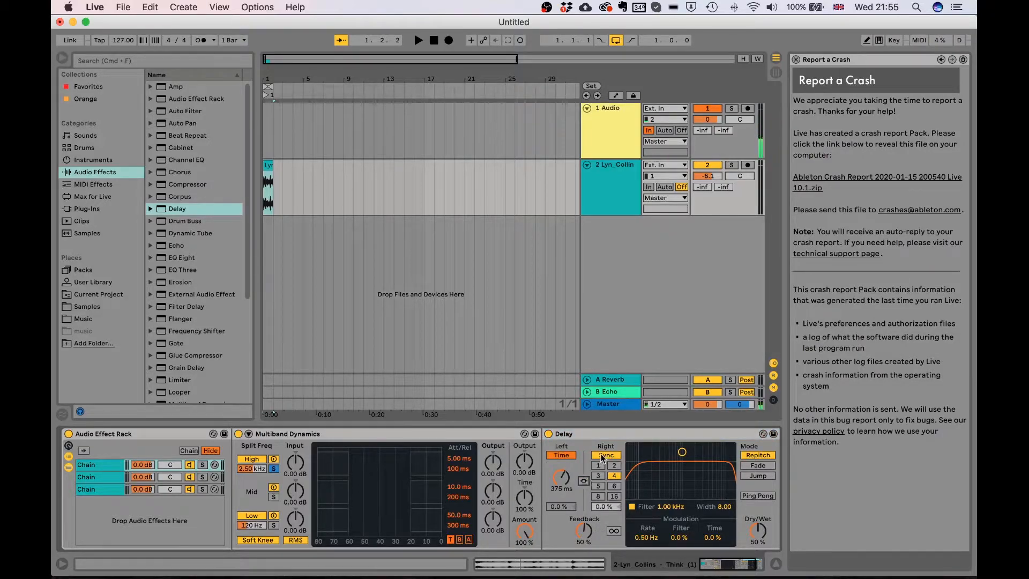
{"action": "left_click", "coordinate": [603, 455]}
{"action": "left_click_drag", "start_coordinate": [596, 489], "coordinate": [596, 528]}
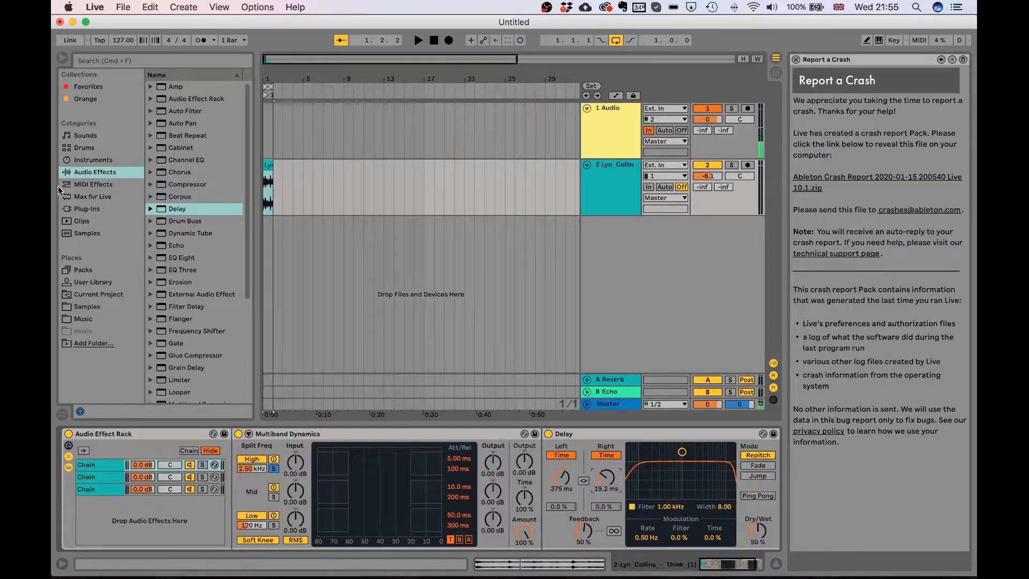
Find the Max for Live device LFO 2.0.5 by searching for "lfo" and place it after the Delay
{"action": "left_click", "coordinate": [89, 200]}
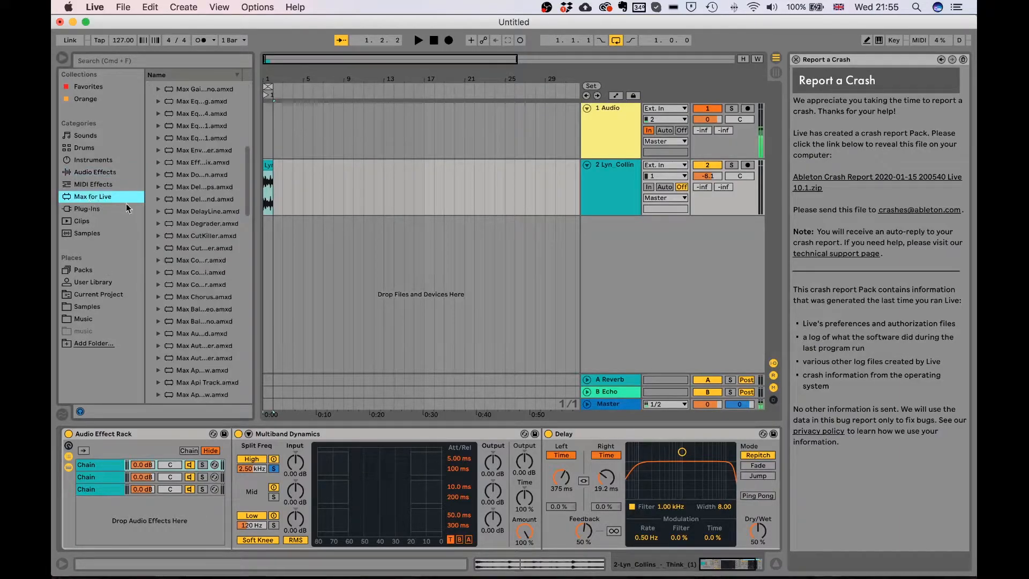
{"action": "left_click", "coordinate": [129, 60]}
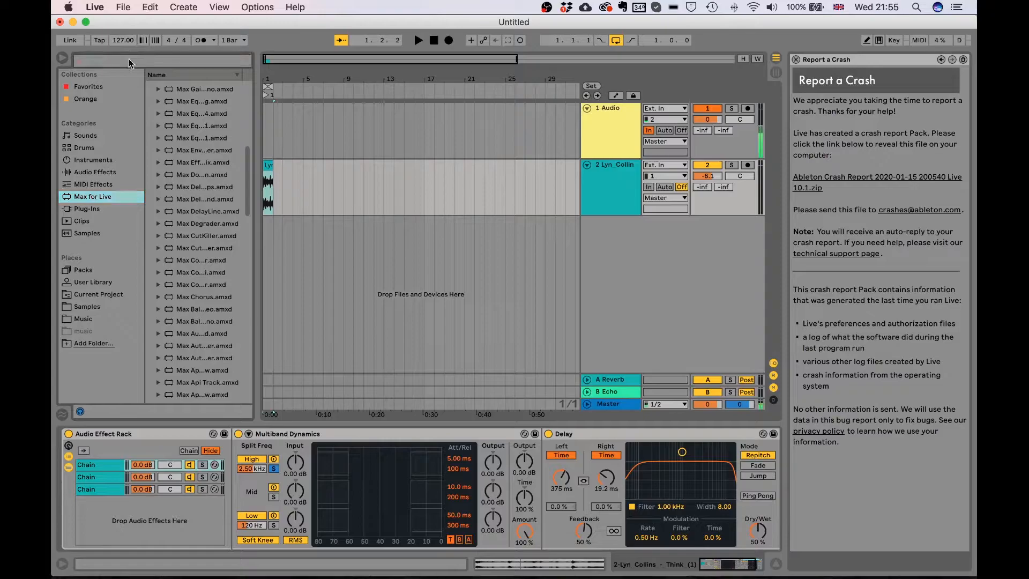
{"action": "type", "text": "lfo"}
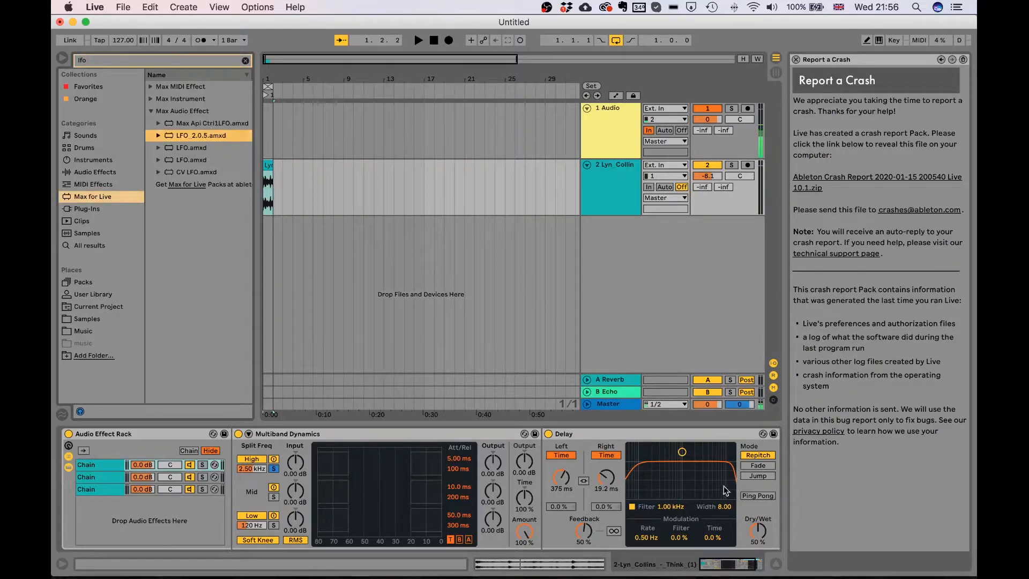
{"action": "scroll", "coordinate": [724, 490], "scroll_direction": "right", "scroll_amount": 2}
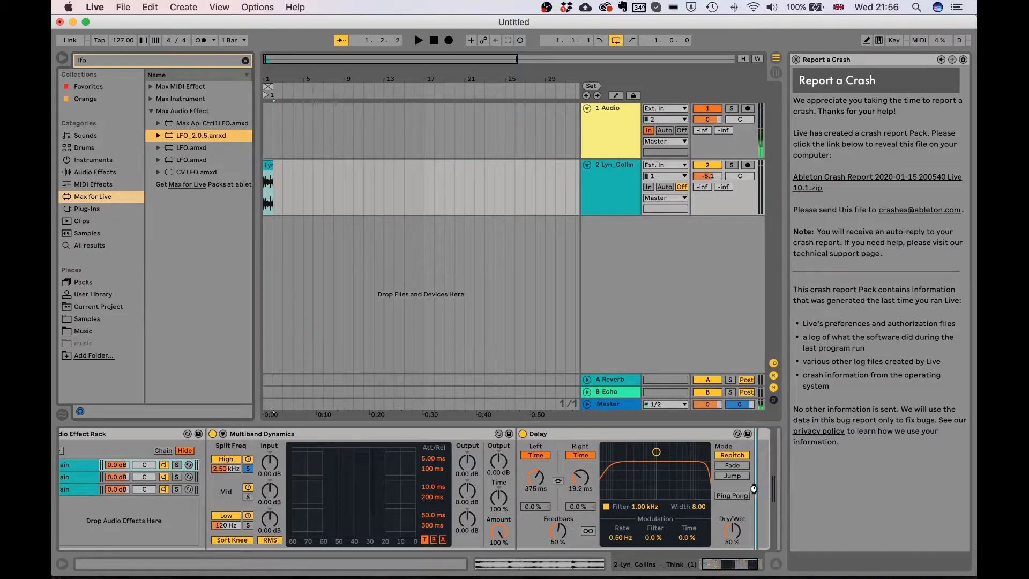
{"action": "left_click_drag", "start_coordinate": [754, 488], "coordinate": [751, 485]}
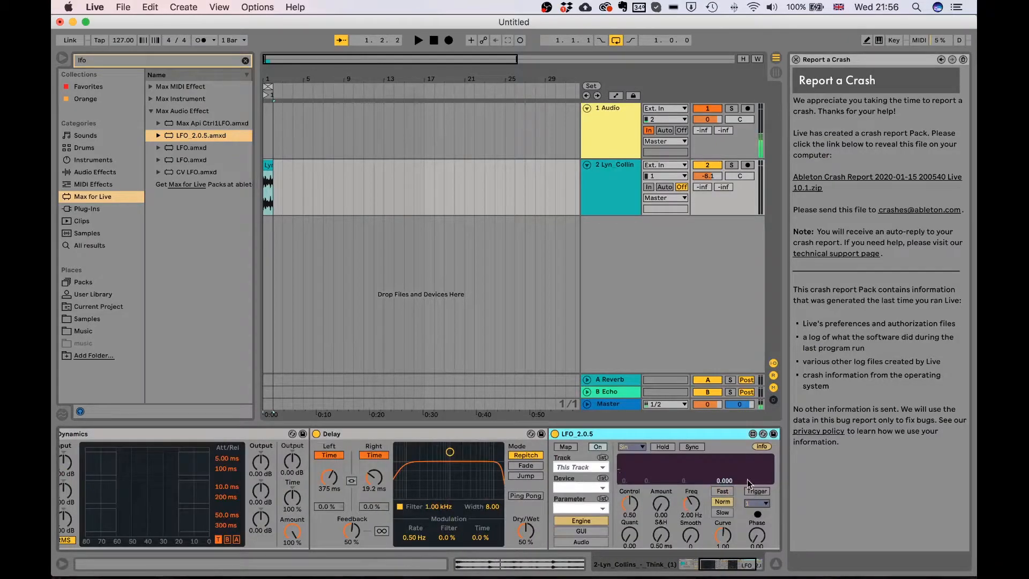
Set the LFO's waveform to S&H with an Amount of about 0.33, and map it to the Delay's left time
{"action": "left_click", "coordinate": [629, 447]}
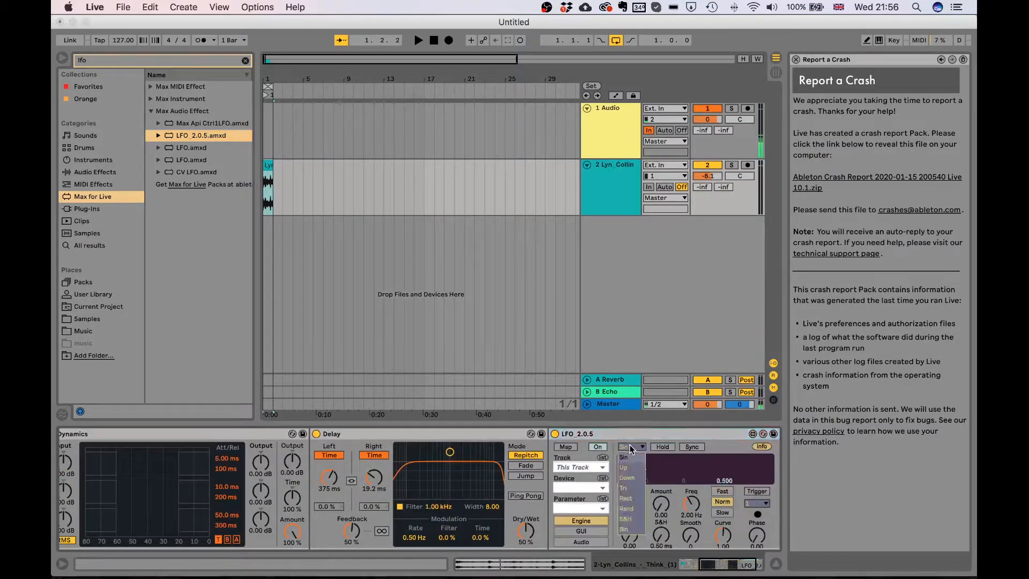
{"action": "left_click", "coordinate": [624, 518]}
{"action": "left_click_drag", "start_coordinate": [660, 503], "coordinate": [661, 490]}
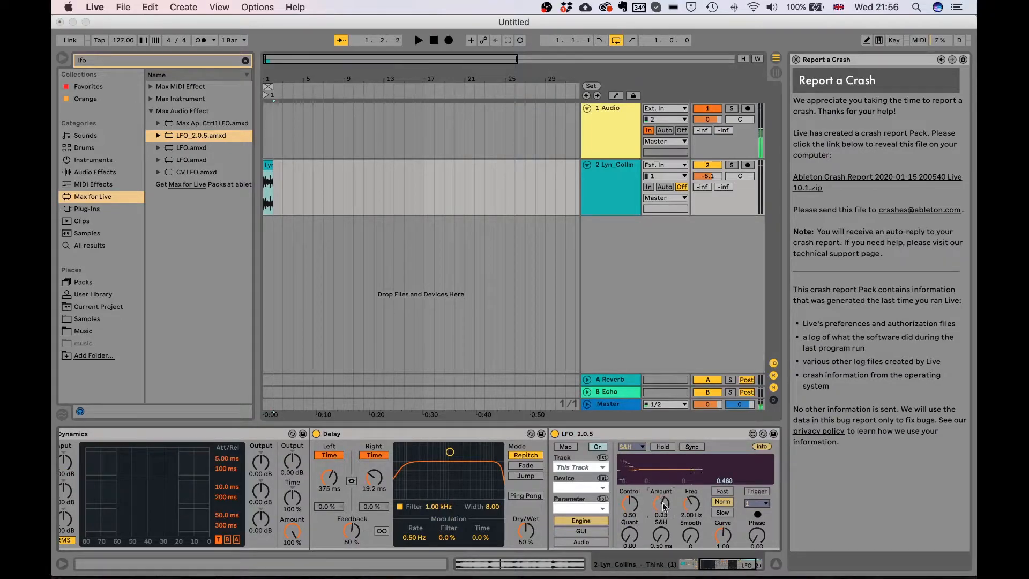
{"action": "left_click", "coordinate": [566, 446]}
{"action": "left_click", "coordinate": [329, 477]}
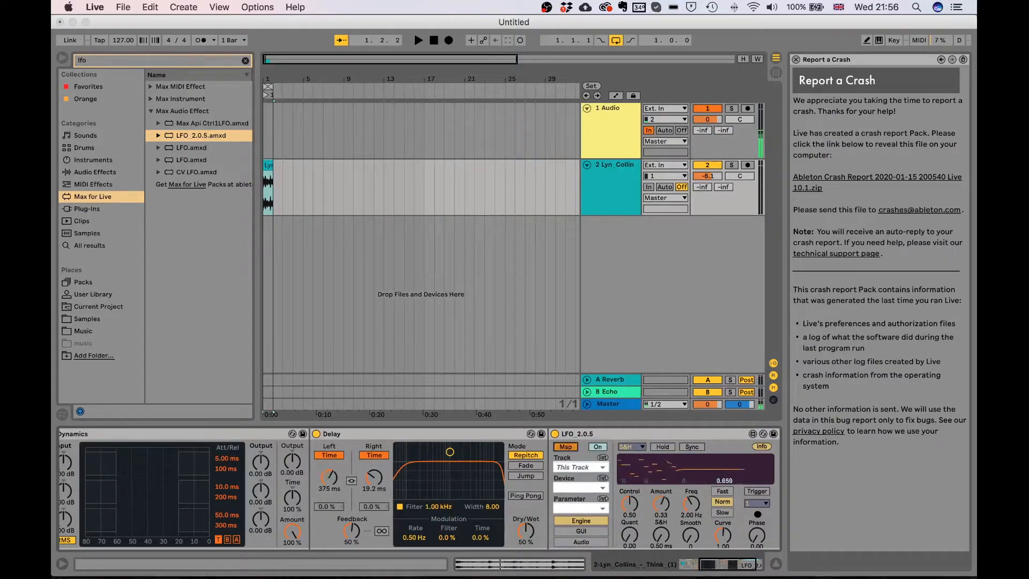
Duplicate the LFO device and map the copy to the Delay's right time
{"action": "left_click", "coordinate": [600, 433]}
{"action": "key", "text": "super+c"}
{"action": "key", "text": "super+v"}
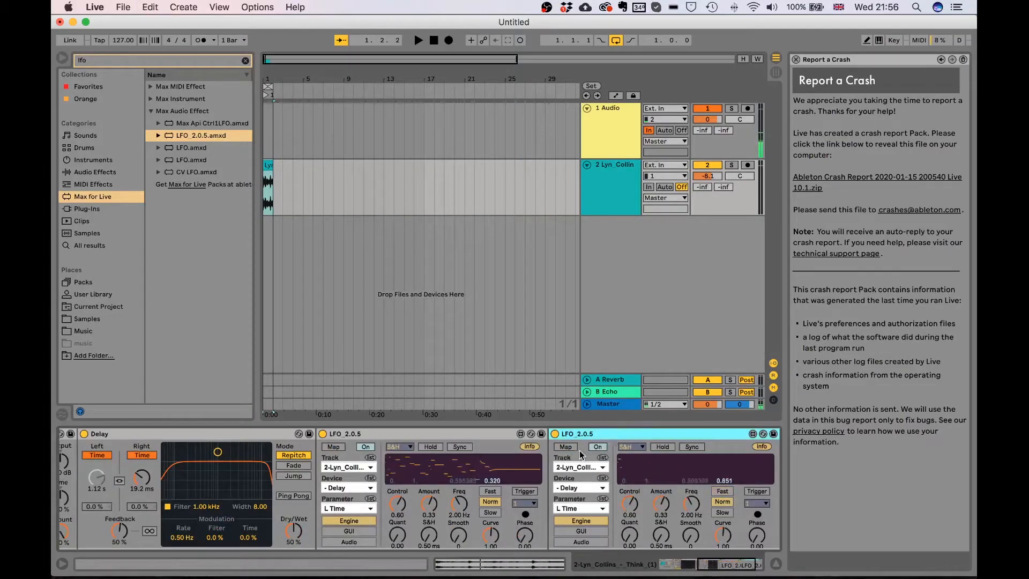
{"action": "left_click", "coordinate": [142, 476]}
Lower the Control values to about 0.34 on the left-time LFO and 0.22 on the right-time LFO, and set the Delay's mode to Jump
{"action": "scroll", "coordinate": [149, 513], "scroll_direction": "left", "scroll_amount": 3}
{"action": "scroll", "coordinate": [151, 517], "scroll_direction": "left", "scroll_amount": 5}
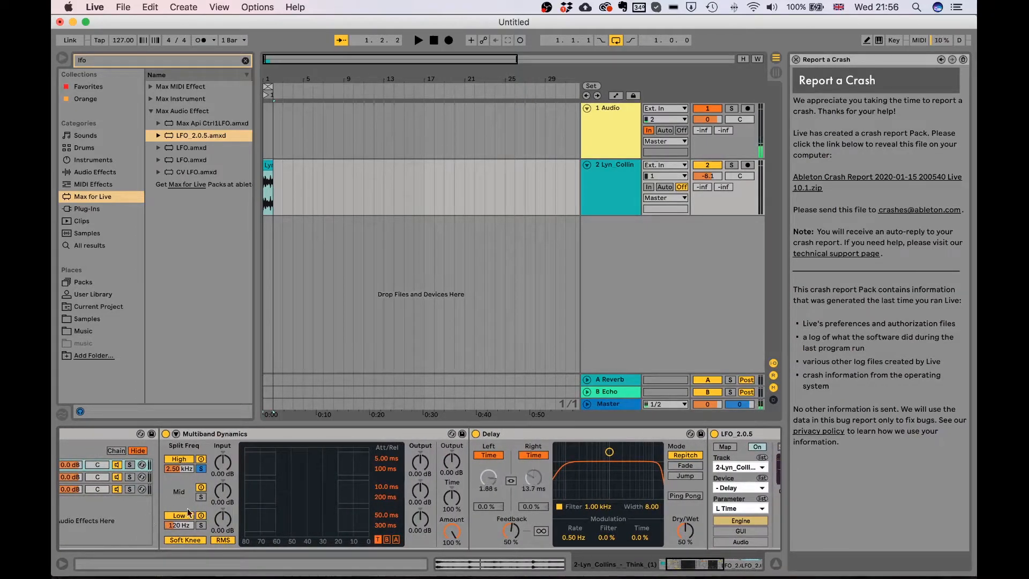
{"action": "scroll", "coordinate": [149, 514], "scroll_direction": "right", "scroll_amount": 4}
{"action": "left_click_drag", "start_coordinate": [661, 497], "coordinate": [698, 504]}
{"action": "scroll", "coordinate": [662, 503], "scroll_direction": "right", "scroll_amount": 5}
{"action": "left_click", "coordinate": [354, 476]}
While the loop plays, set the Delay's Feedback to about 69% and its Dry/Wet to about 30%
{"action": "scroll", "coordinate": [354, 480], "scroll_direction": "left", "scroll_amount": 6}
{"action": "key", "text": "space"}
{"action": "scroll", "coordinate": [354, 479], "scroll_direction": "left", "scroll_amount": 1}
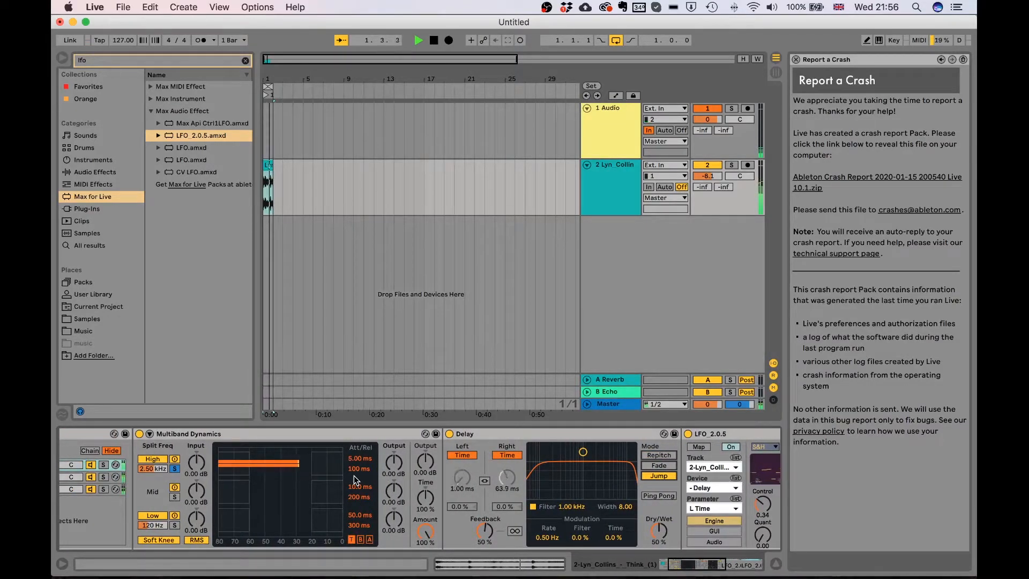
{"action": "left_click_drag", "start_coordinate": [489, 531], "coordinate": [490, 510]}
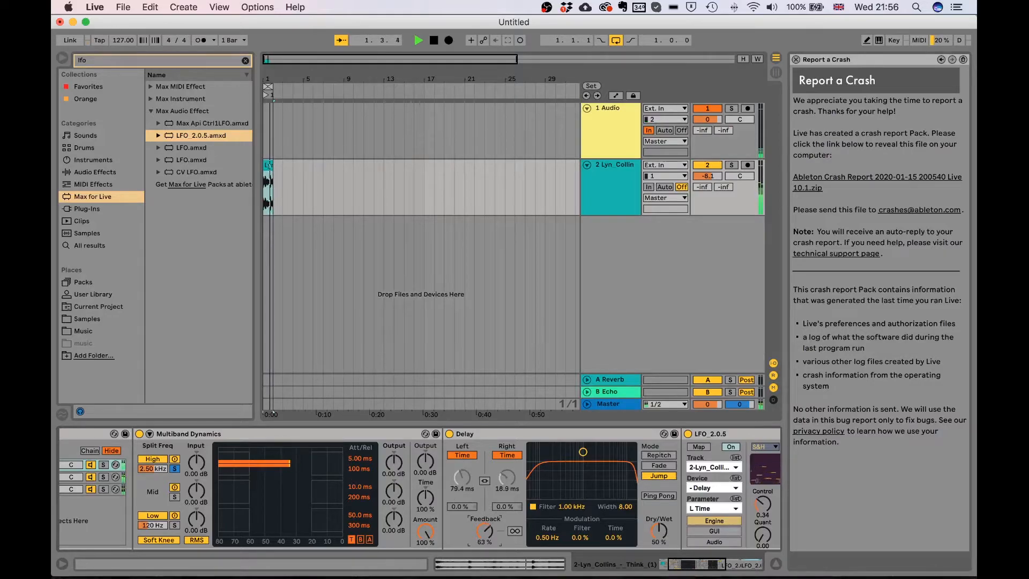
{"action": "left_click_drag", "start_coordinate": [658, 530], "coordinate": [658, 541]}
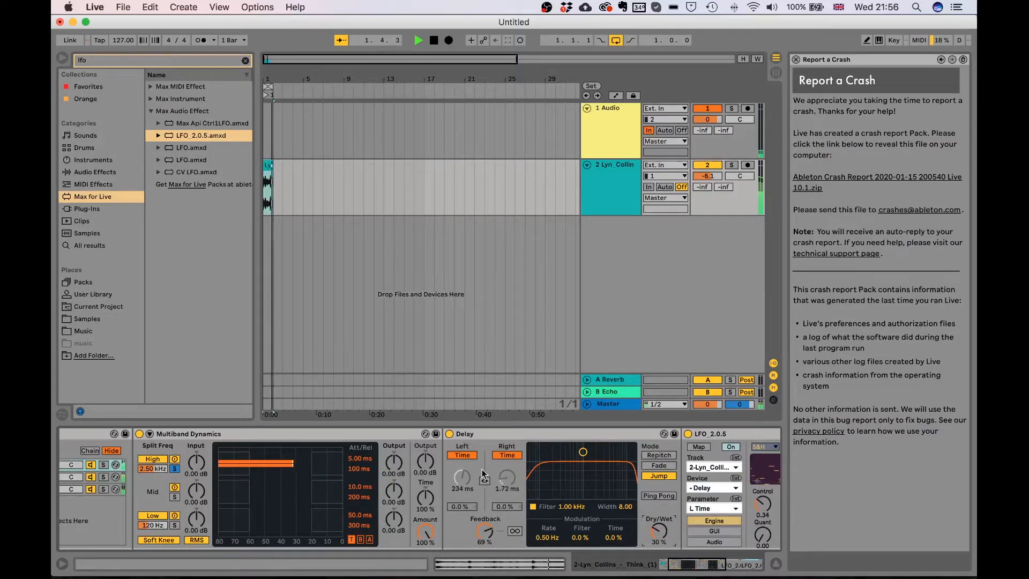
Lower the left-time LFO to Amount 0.21 and Control about 0.19, and the right-time LFO to Amount 0.10 and Control about 0.18
{"action": "scroll", "coordinate": [625, 515], "scroll_direction": "right", "scroll_amount": 5}
{"action": "scroll", "coordinate": [625, 515], "scroll_direction": "right", "scroll_amount": 2}
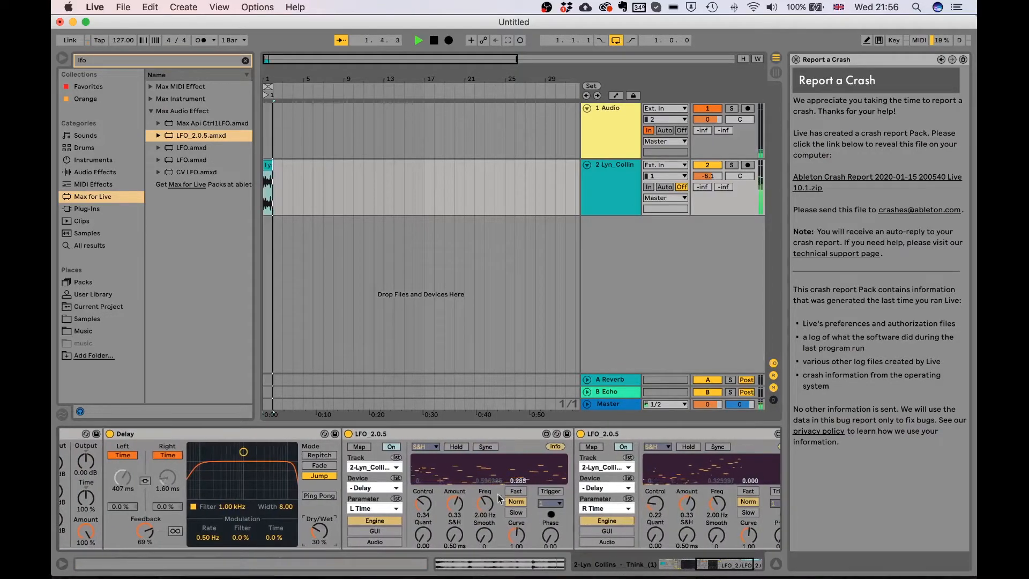
{"action": "left_click_drag", "start_coordinate": [454, 503], "coordinate": [455, 512]}
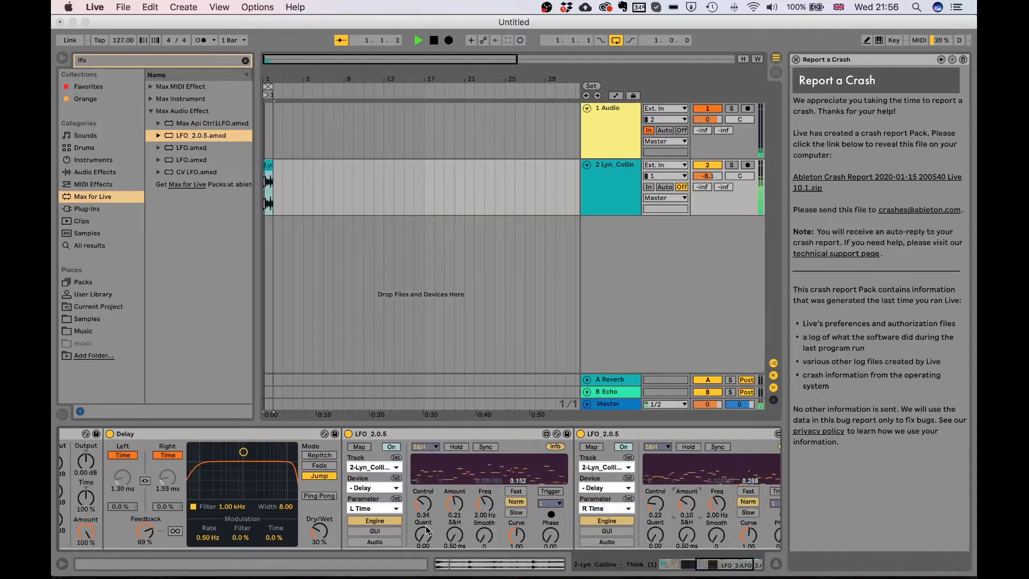
{"action": "scroll", "coordinate": [308, 526], "scroll_direction": "left", "scroll_amount": 3}
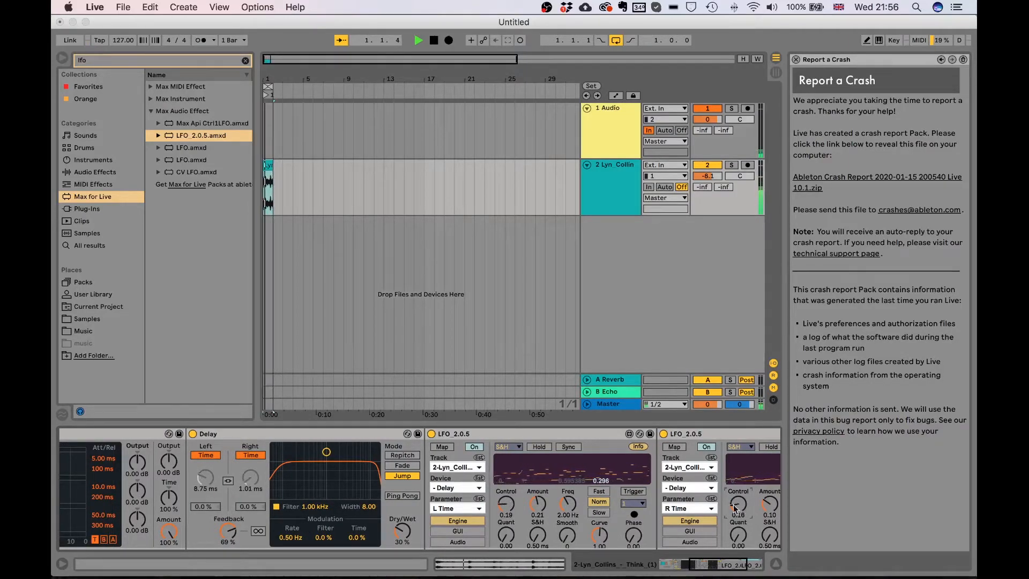
Raise the Delay's Feedback to about 79% and its Dry/Wet to about 51%, and stop playback
{"action": "left_click_drag", "start_coordinate": [227, 530], "coordinate": [228, 525]}
{"action": "mouse_move", "coordinate": [404, 532]}
{"action": "left_mouse_down"}
{"action": "mouse_move", "coordinate": [405, 508]}
{"action": "mouse_move", "coordinate": [405, 519]}
{"action": "left_mouse_up"}
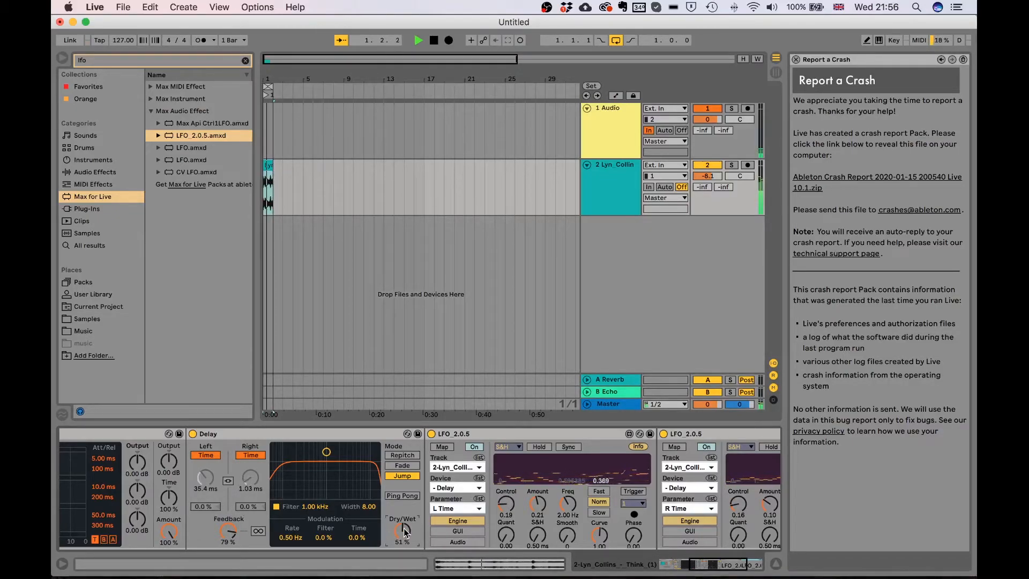
{"action": "key", "text": "space"}
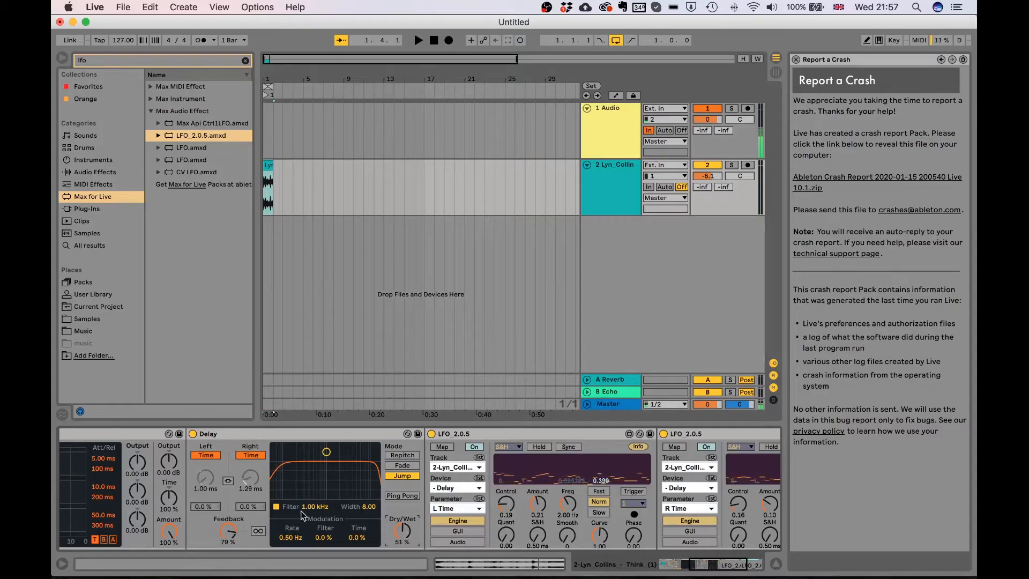
Add a Beat Repeat audio effect after Multiband Dynamics in the rack's second chain, the mid band
{"action": "scroll", "coordinate": [300, 510], "scroll_direction": "left", "scroll_amount": 10}
{"action": "scroll", "coordinate": [213, 503], "scroll_direction": "left", "scroll_amount": 3}
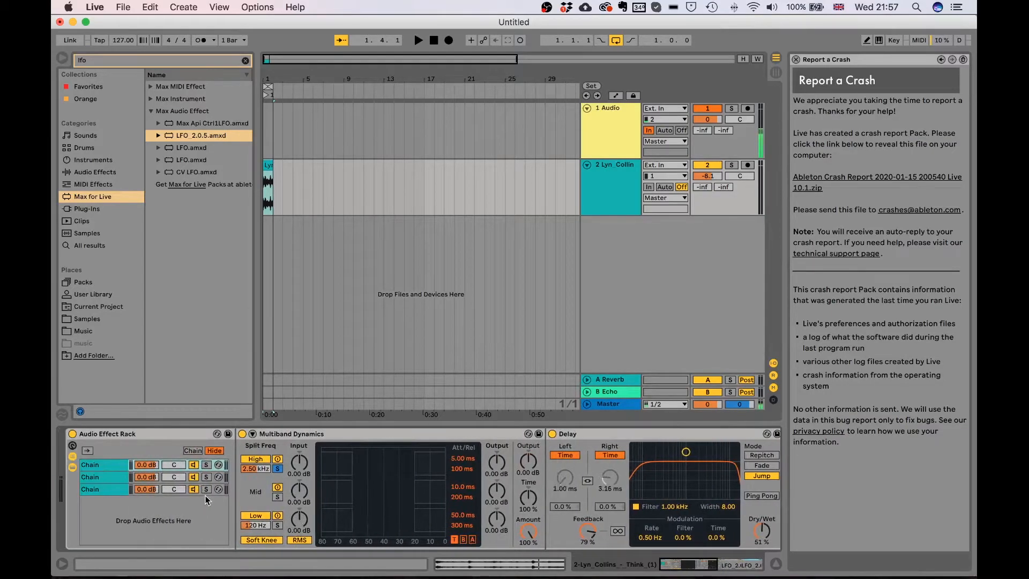
{"action": "left_click", "coordinate": [103, 479]}
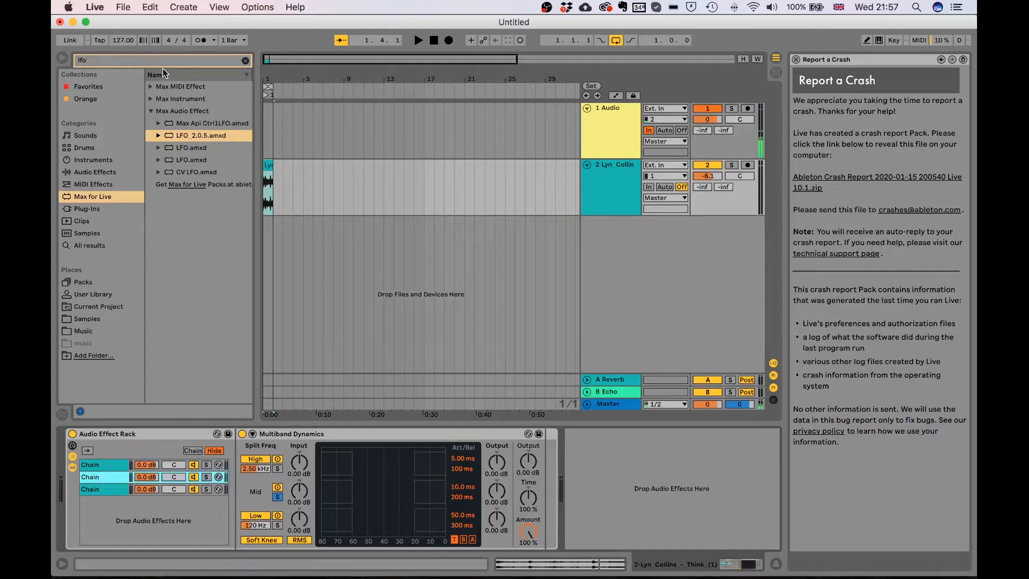
{"action": "left_click", "coordinate": [111, 170]}
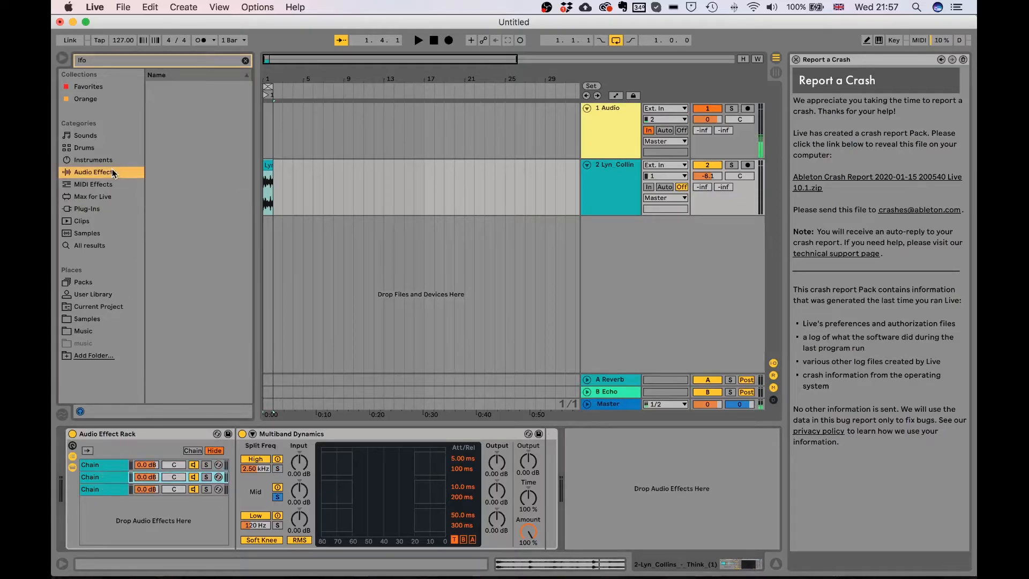
{"action": "left_click", "coordinate": [150, 58]}
{"action": "key", "text": "BackSpace"}
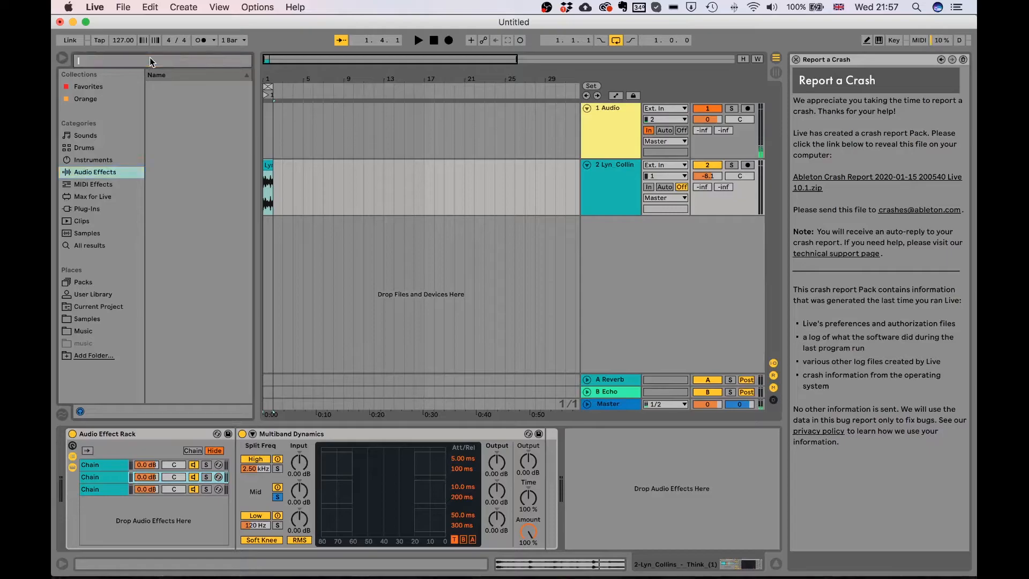
{"action": "left_click", "coordinate": [202, 139]}
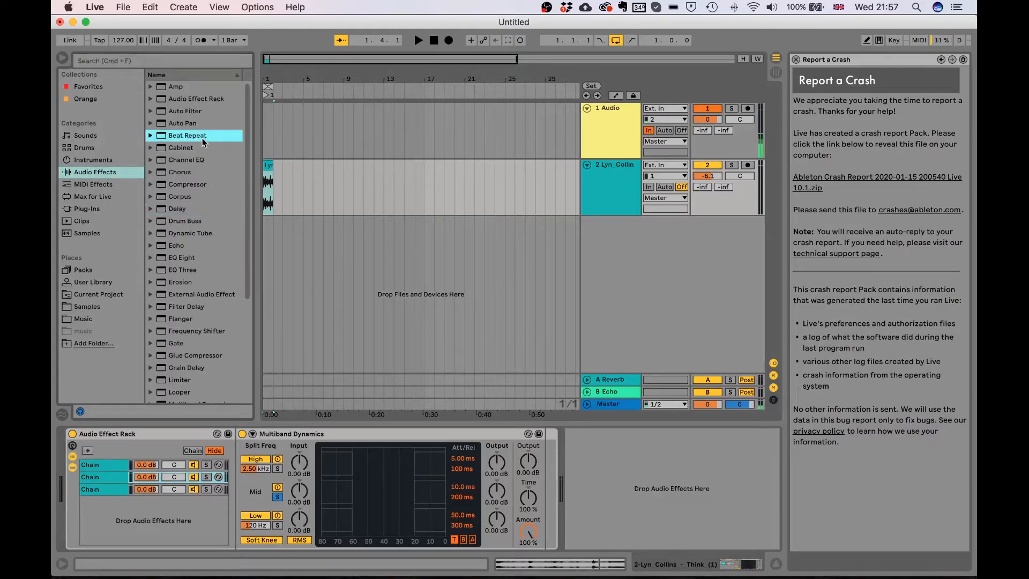
{"action": "left_click_drag", "start_coordinate": [240, 169], "coordinate": [541, 463]}
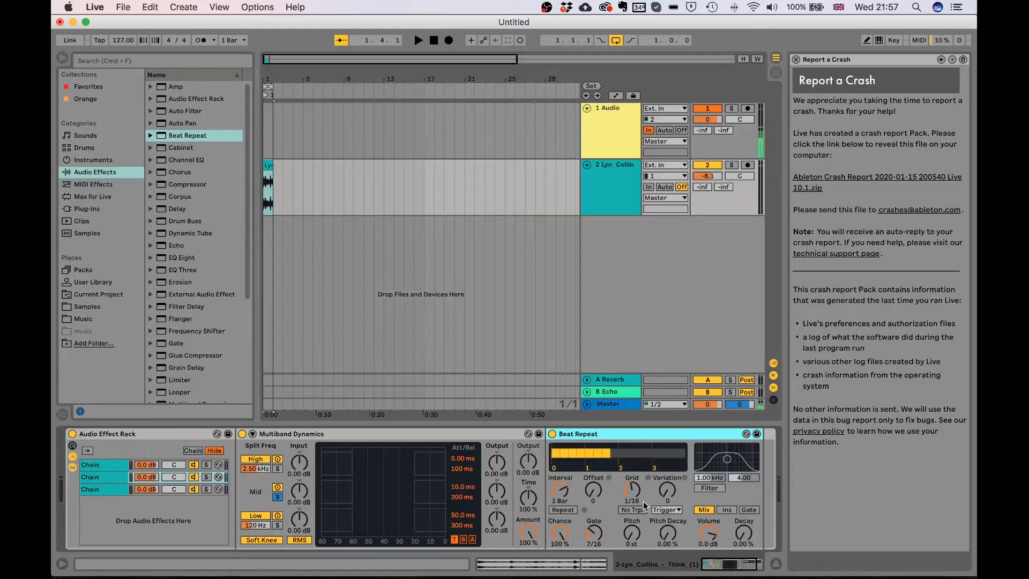
Set Beat Repeat's Variation to 5, Pitch Decay to 27%, Volume to about -6.7 dB and Chance to about 62.7%, auditioning the loop
{"action": "left_click_drag", "start_coordinate": [665, 494], "coordinate": [665, 463]}
{"action": "left_click_drag", "start_coordinate": [705, 525], "coordinate": [670, 529]}
{"action": "key", "text": "space"}
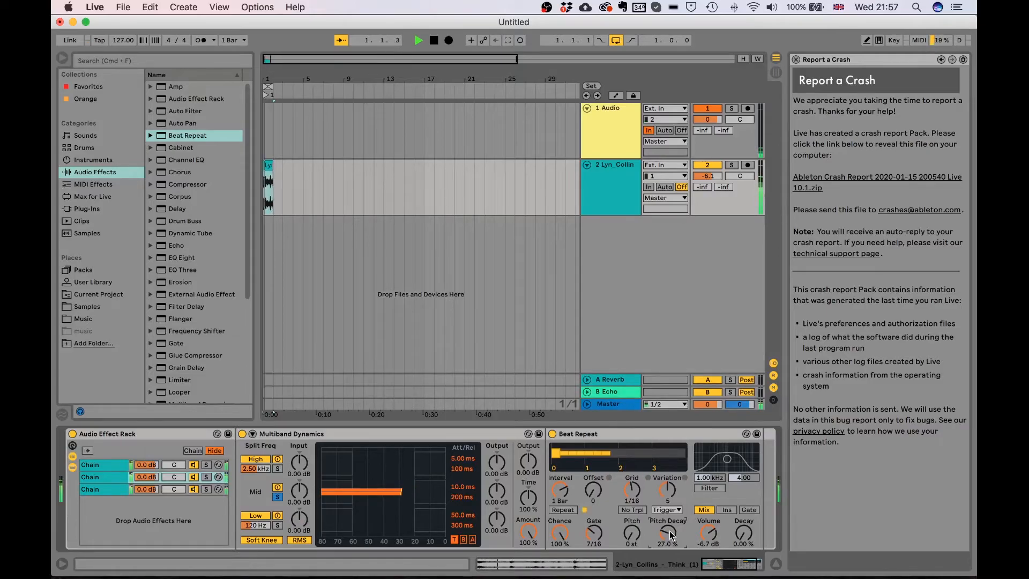
{"action": "left_click_drag", "start_coordinate": [559, 534], "coordinate": [558, 552]}
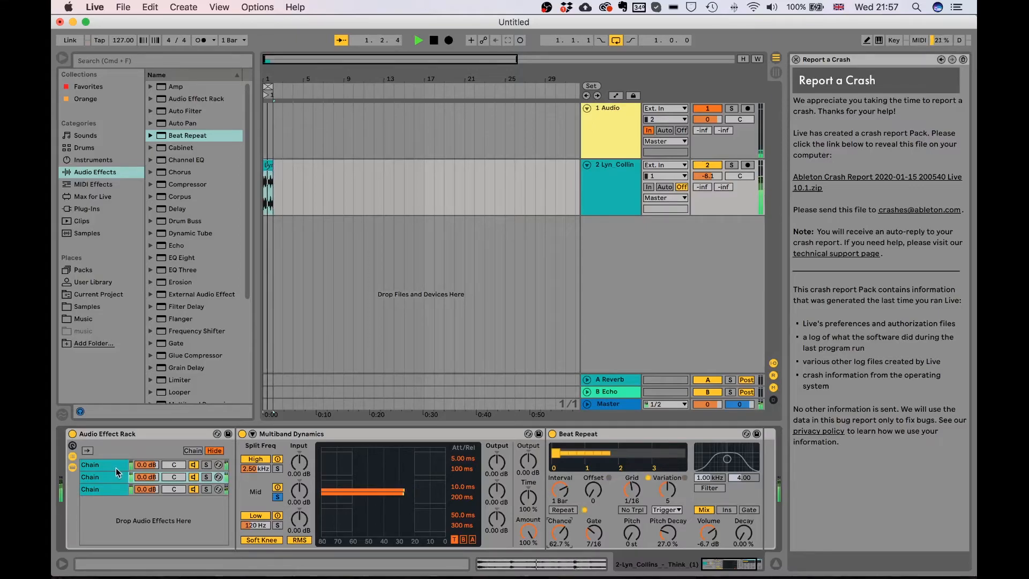
{"action": "key", "text": "space"}
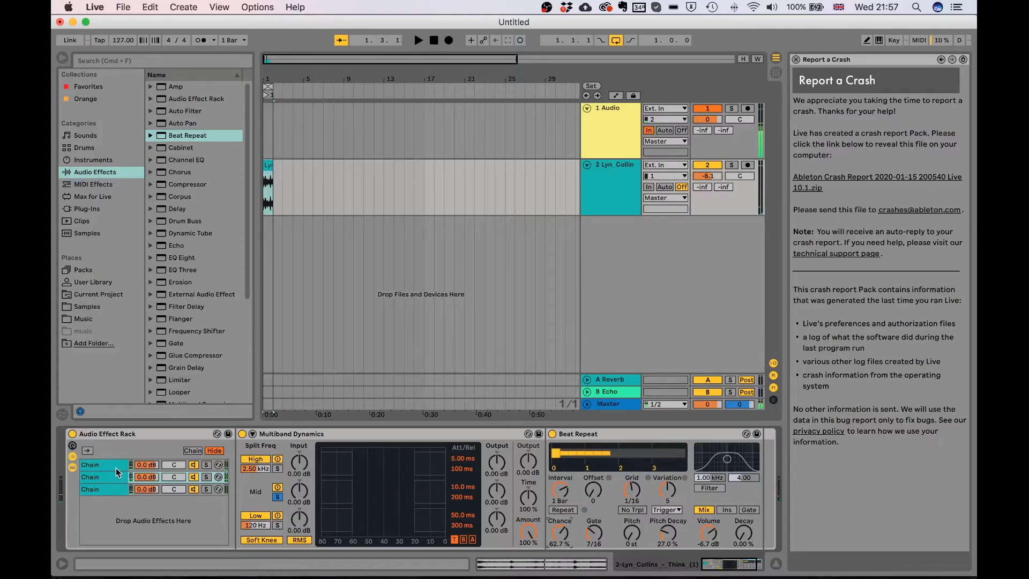